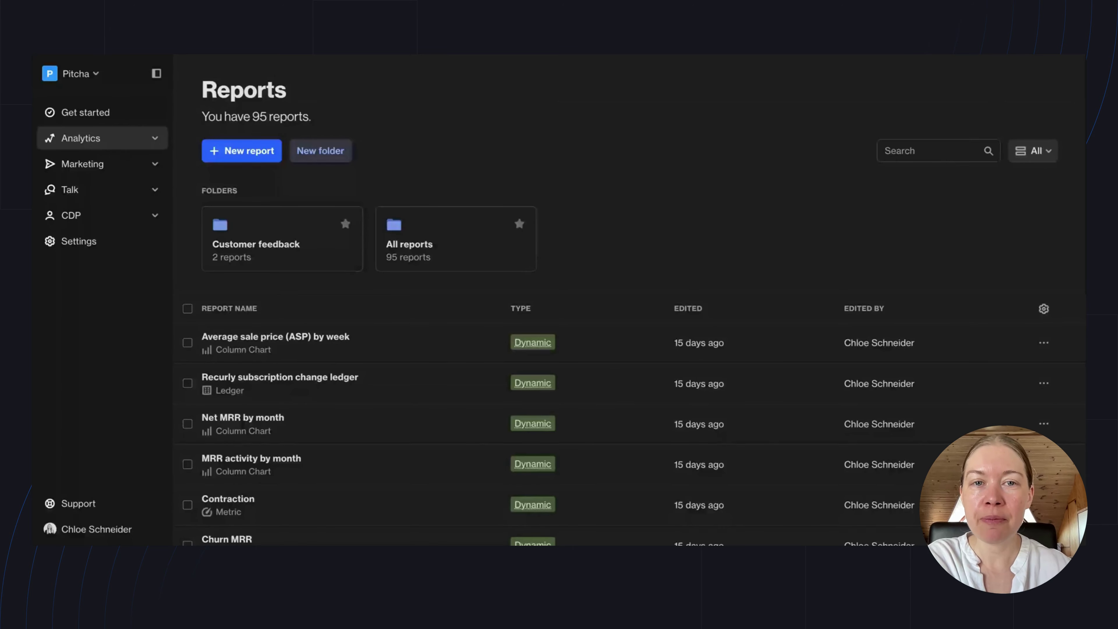
Start a new blank report from scratch after searching the templates for 'funnel'
click(116, 138)
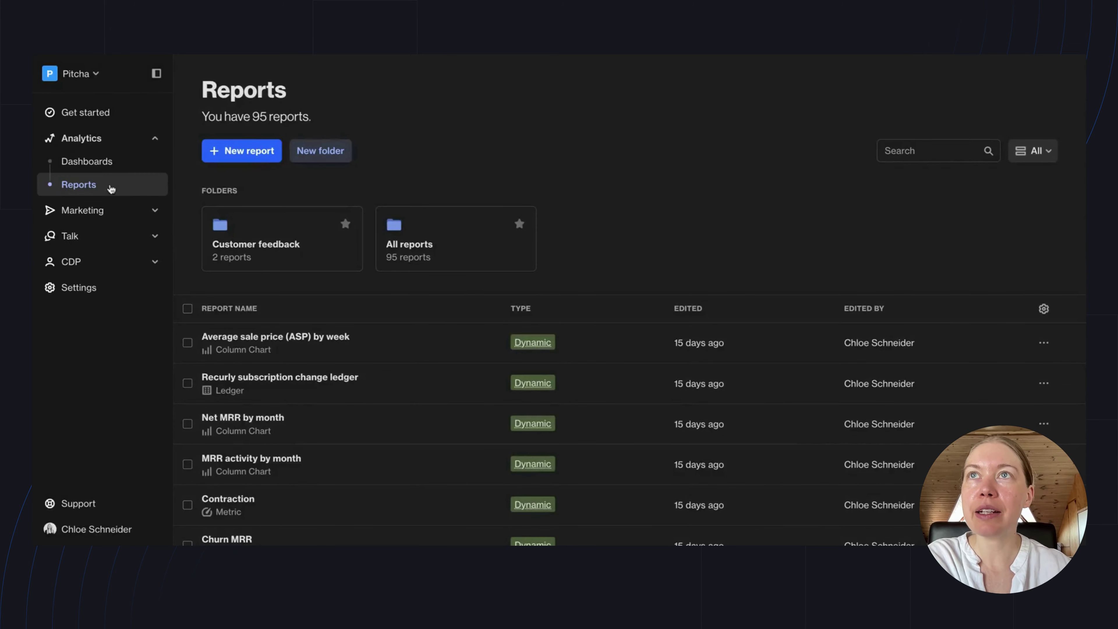
click(261, 152)
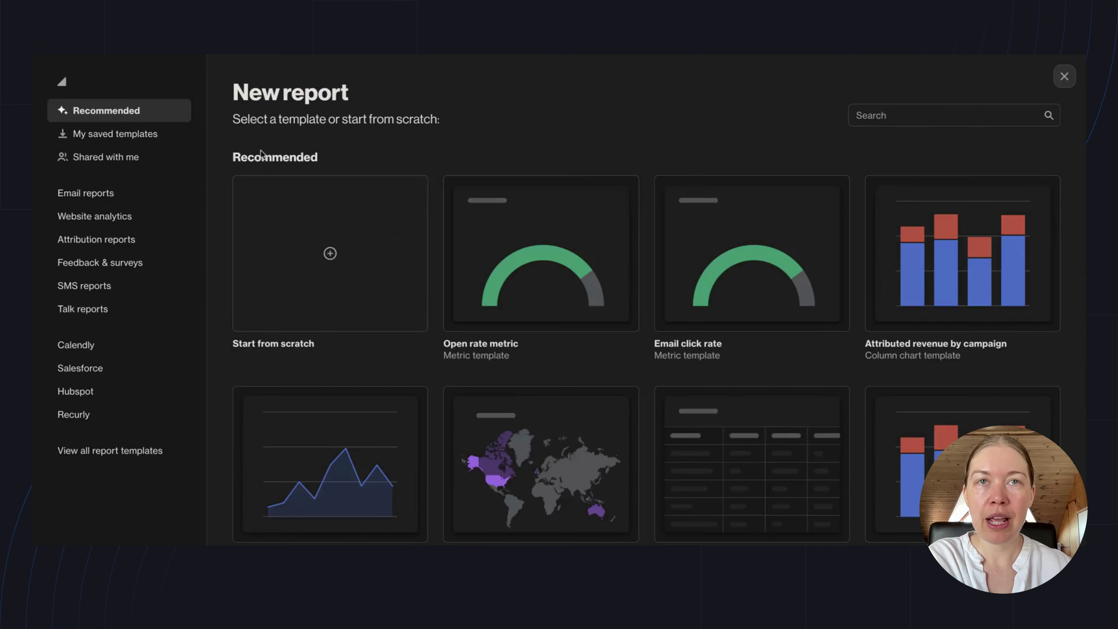
click(890, 115)
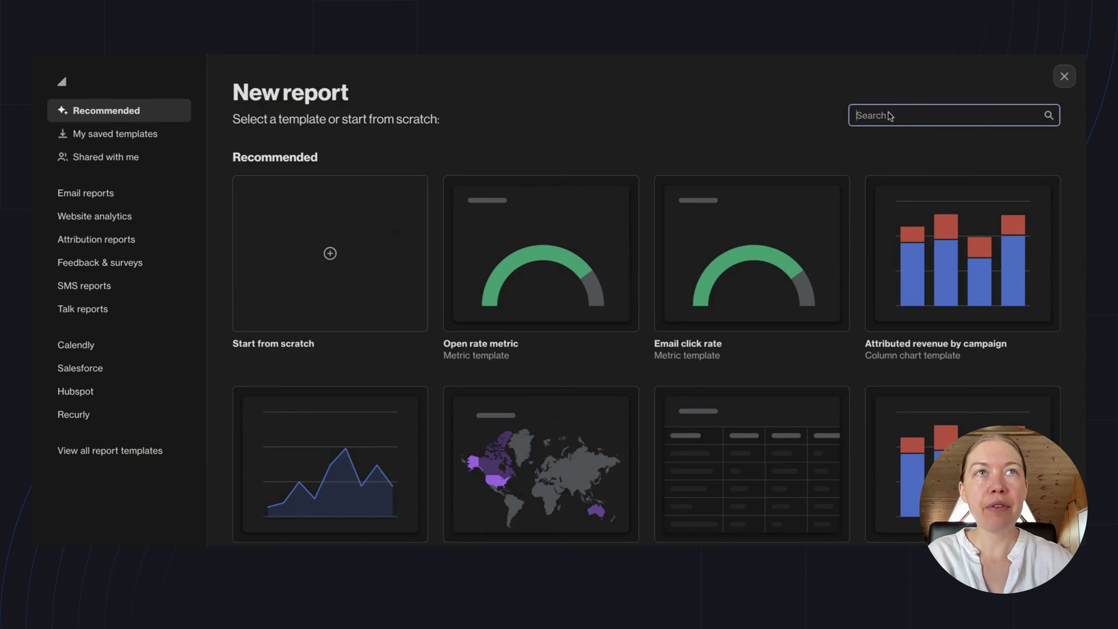
text(funnel)
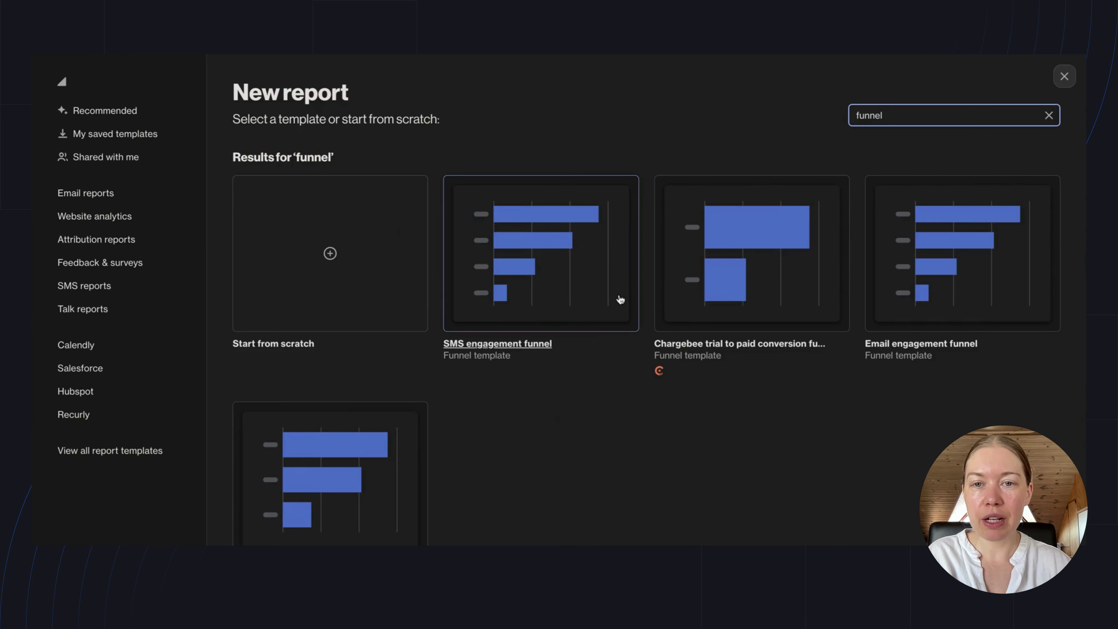
click(342, 288)
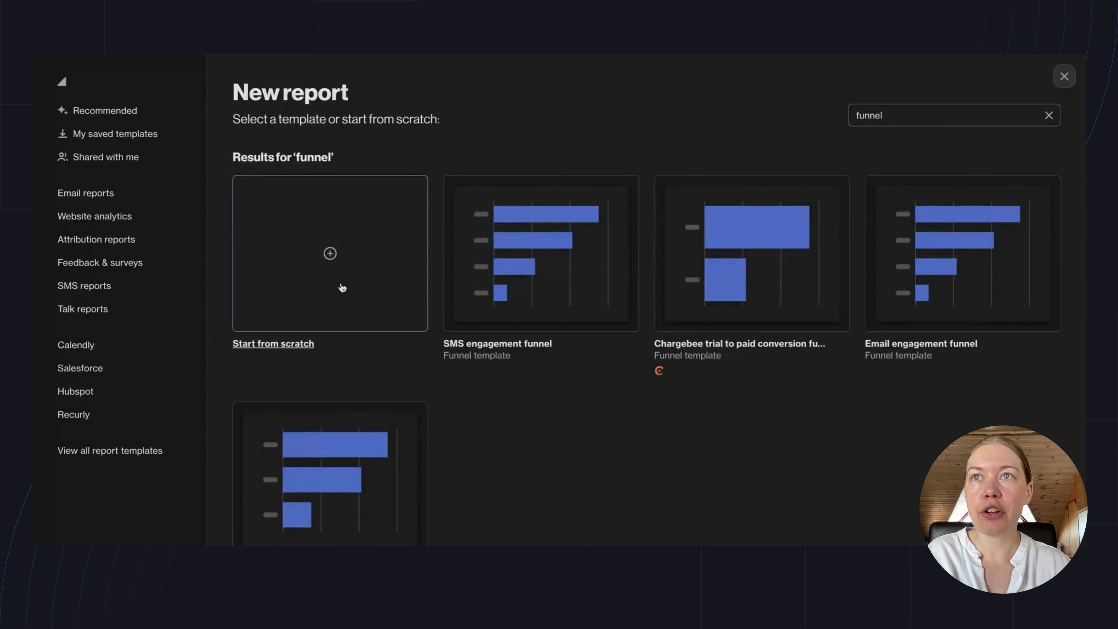
Choose Funnel as the report type and advance to the Setup step
scroll(238, 326, down, 3)
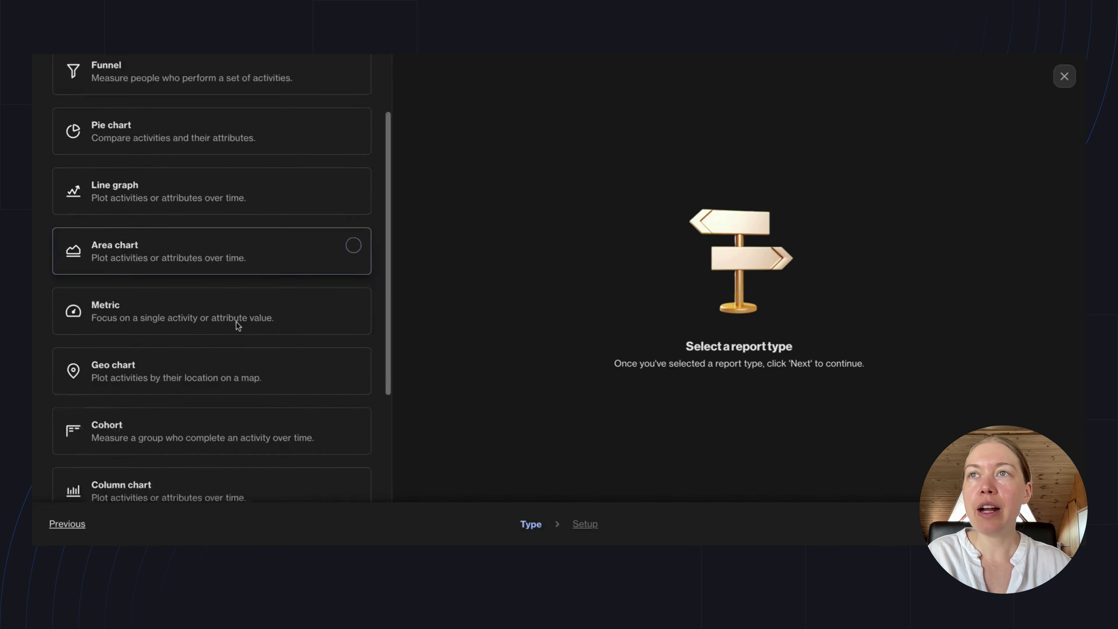
scroll(238, 323, down, 2)
scroll(352, 320, up, 5)
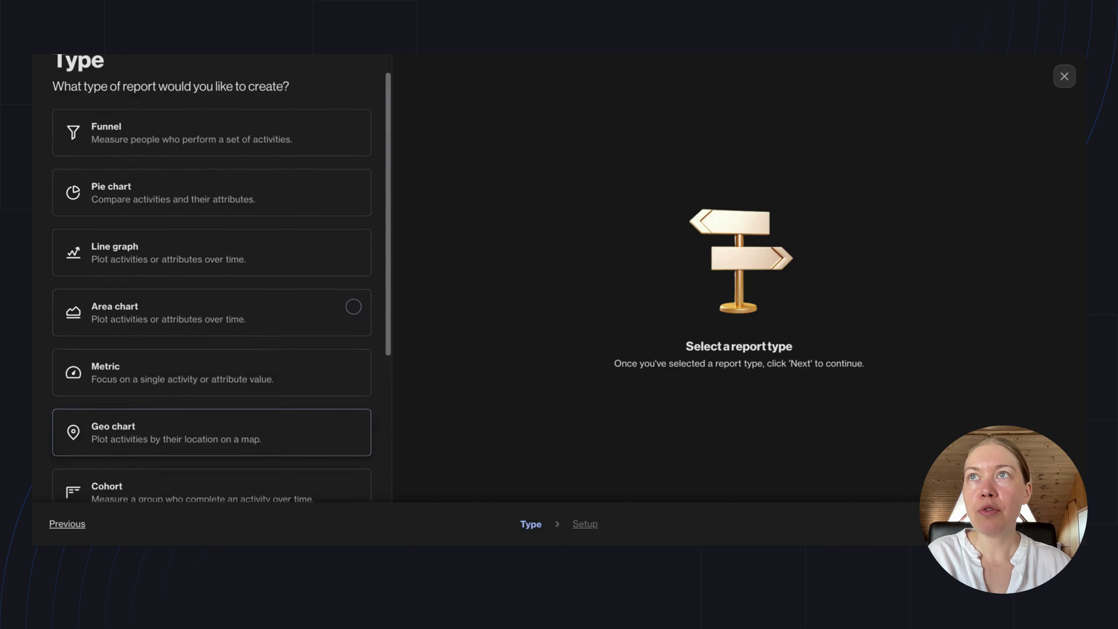
click(249, 160)
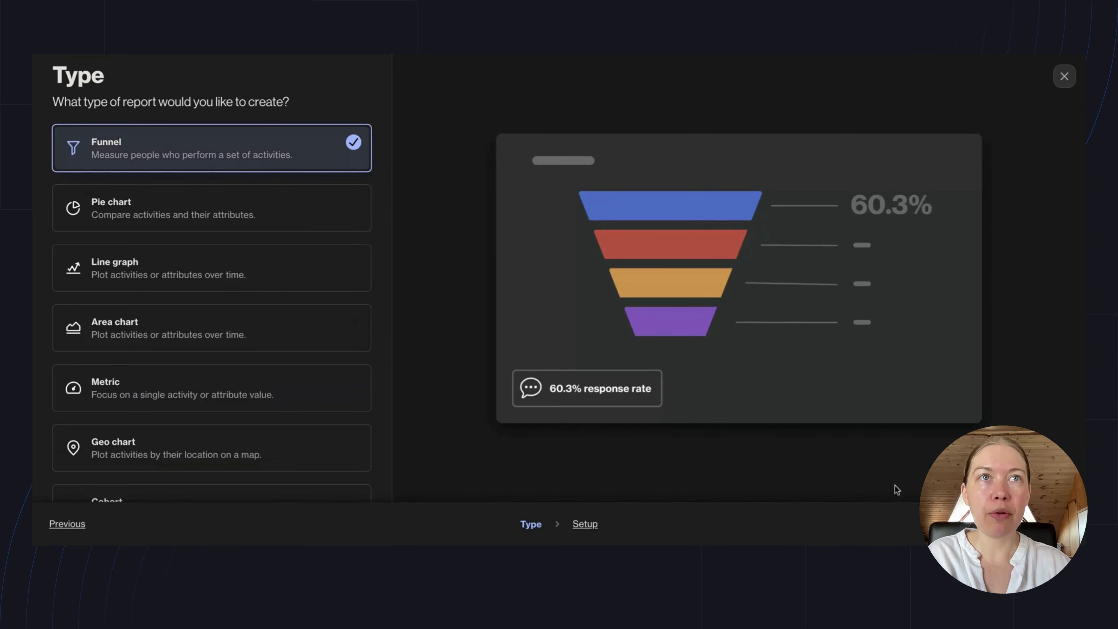
key(Return)
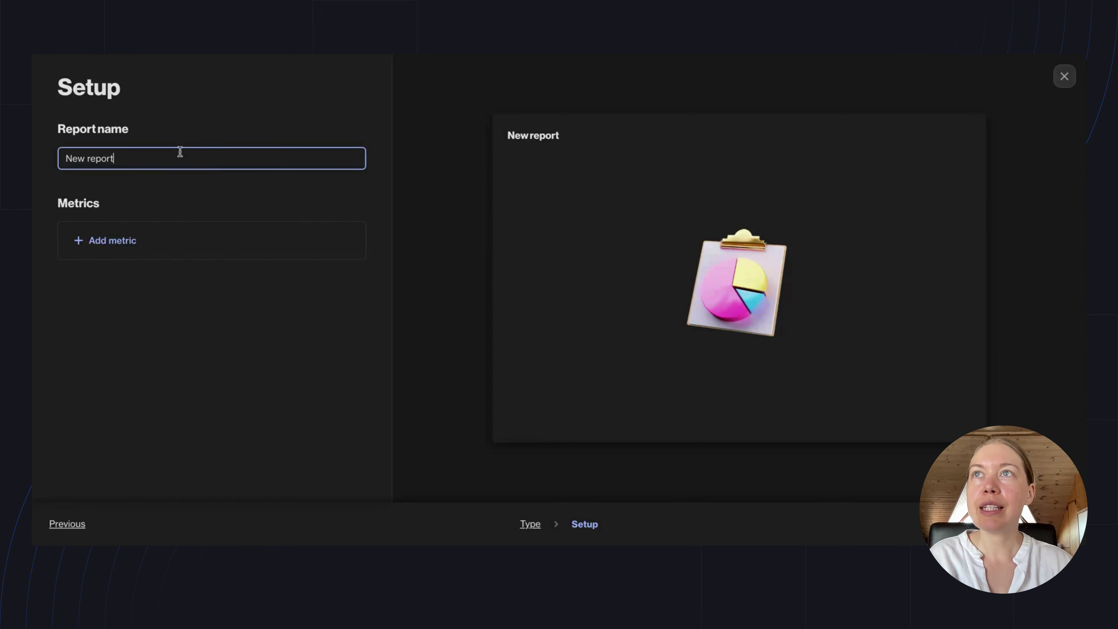
Name the report 'Trial to checklist completion' and add Started trial as the first step
drag(64, 158, 167, 162)
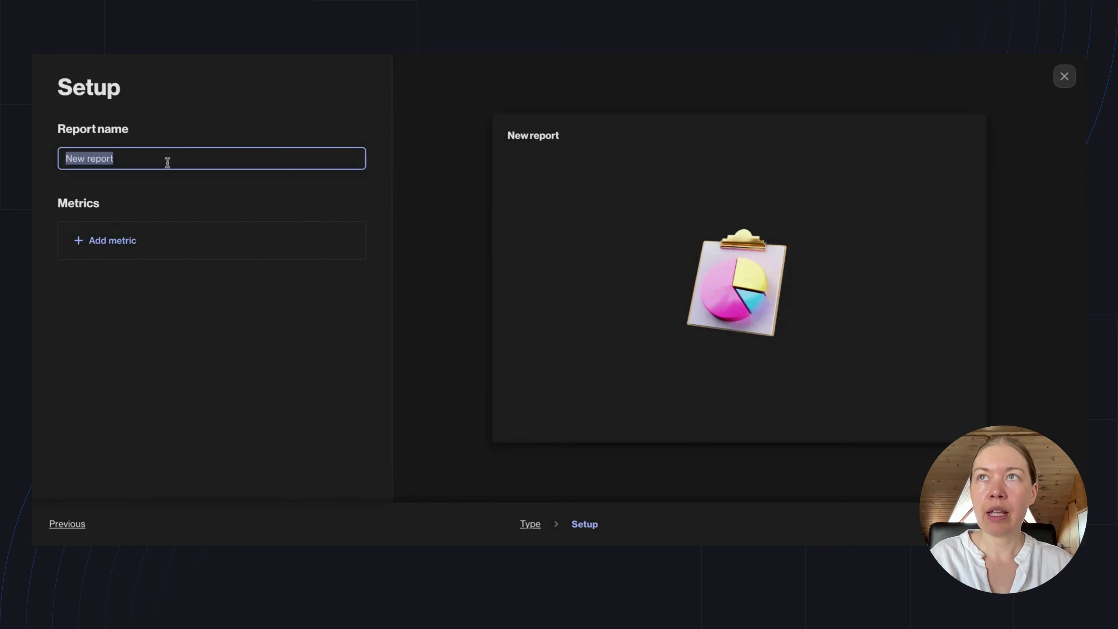
text(Trial to checklist completition)
click(122, 243)
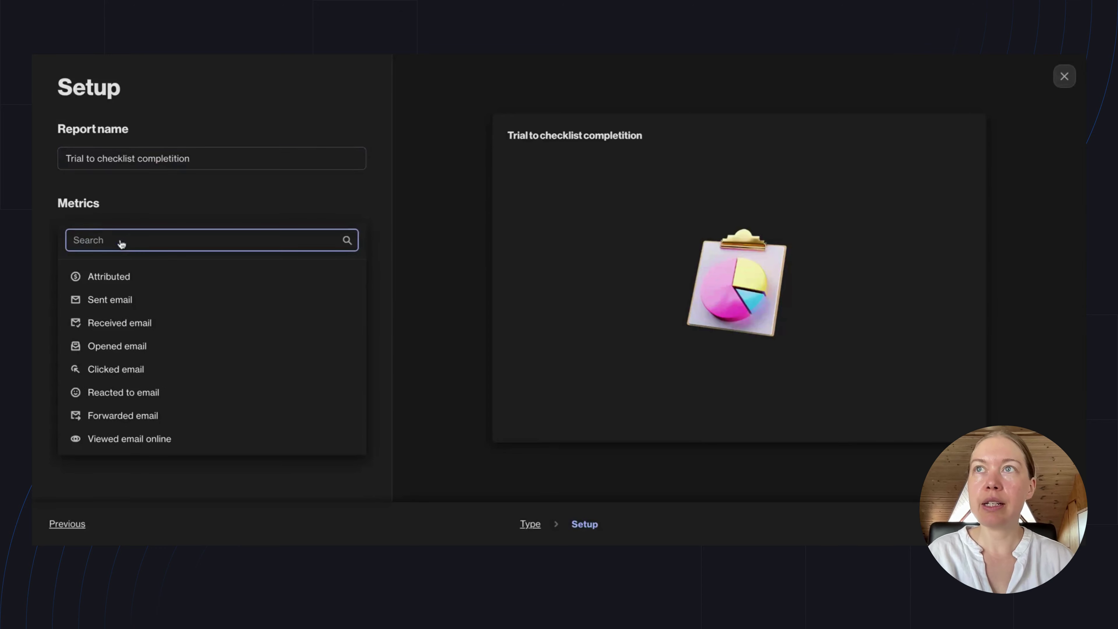
text(start)
click(129, 331)
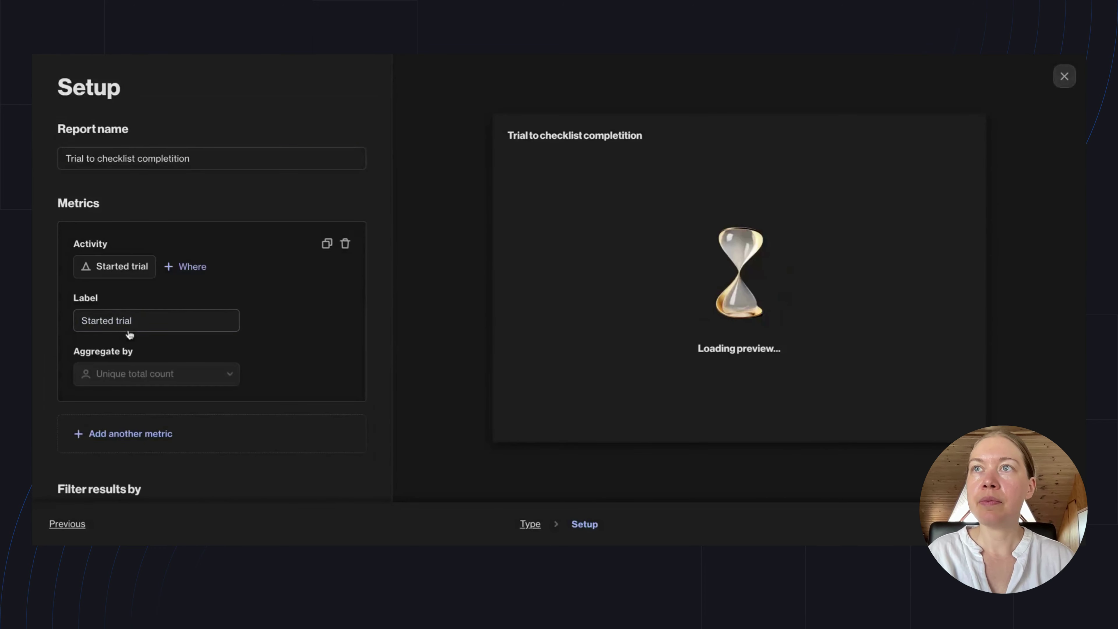
Add Onboarding checklist completed and Sign up as the second and third funnel steps
scroll(129, 335, down, 3)
click(128, 337)
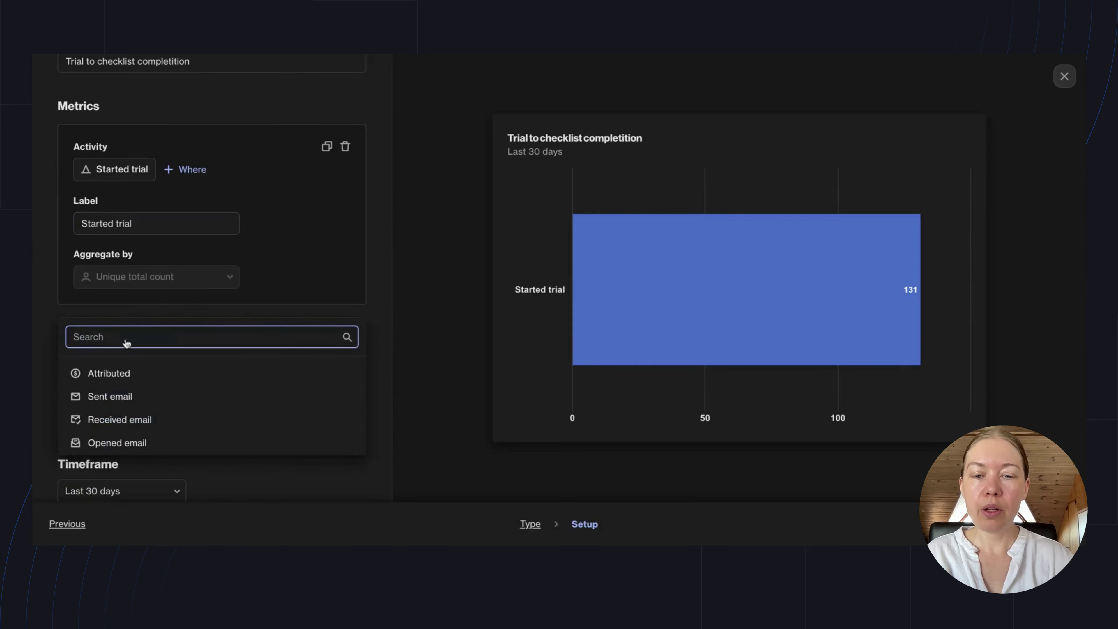
text(onbo)
click(126, 373)
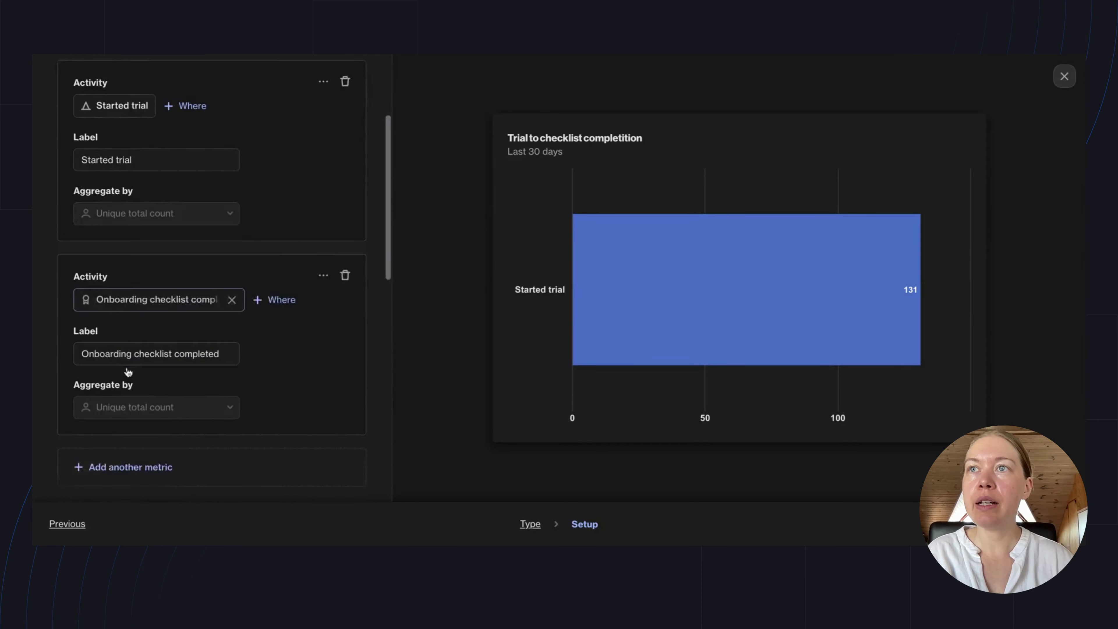
scroll(128, 373, down, 1)
click(115, 441)
text(sign)
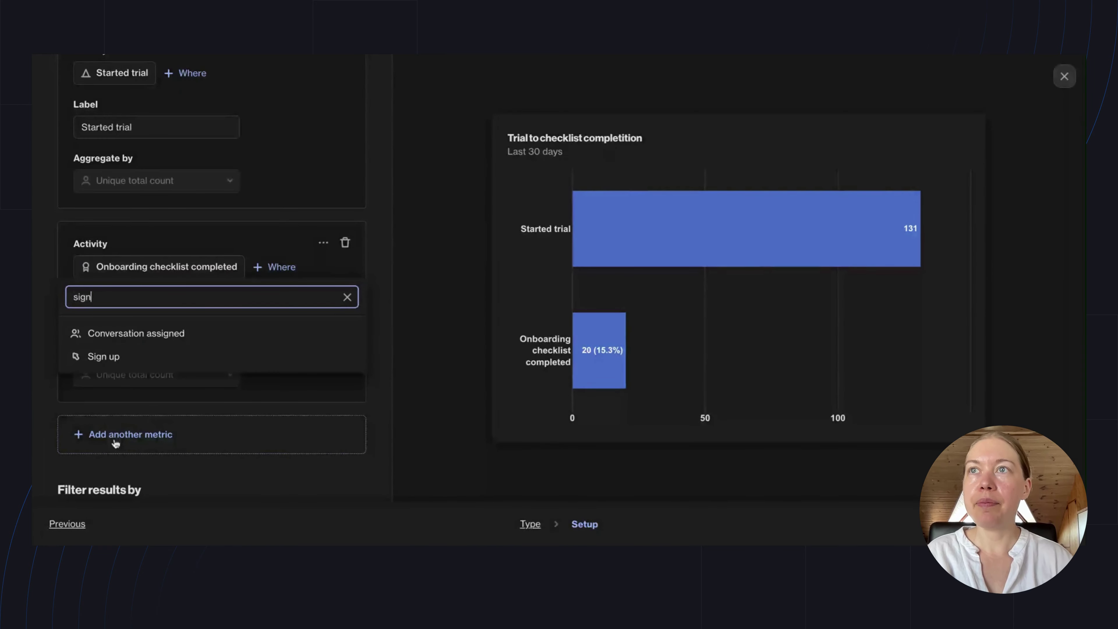
click(95, 357)
scroll(127, 364, up, 2)
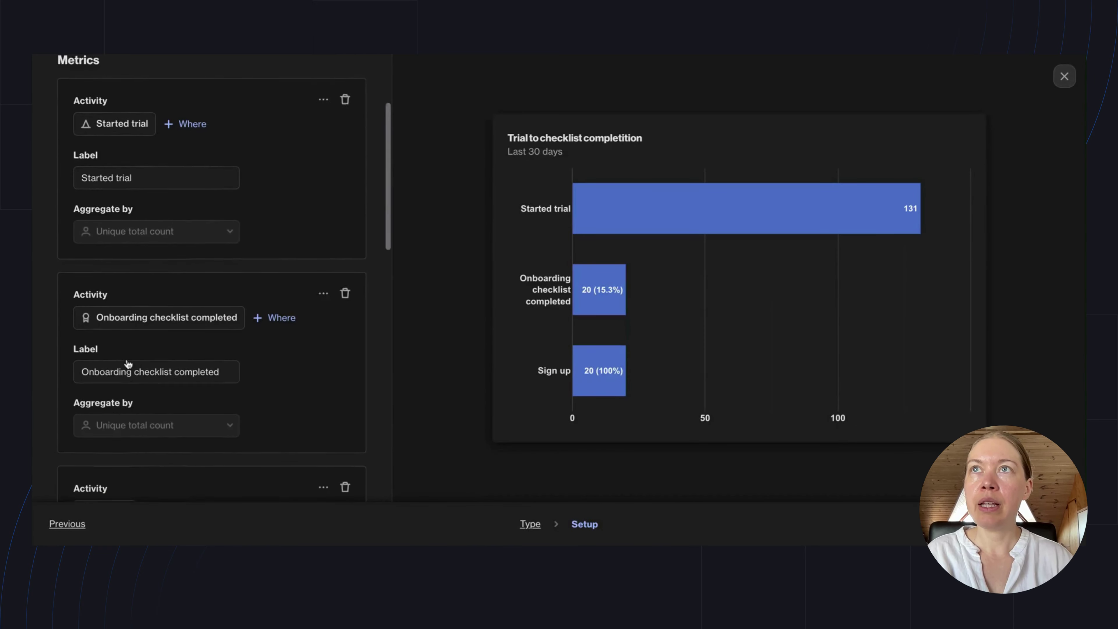
Browse the attributes for a Started trial condition, then close it without adding one
scroll(128, 363, up, 1)
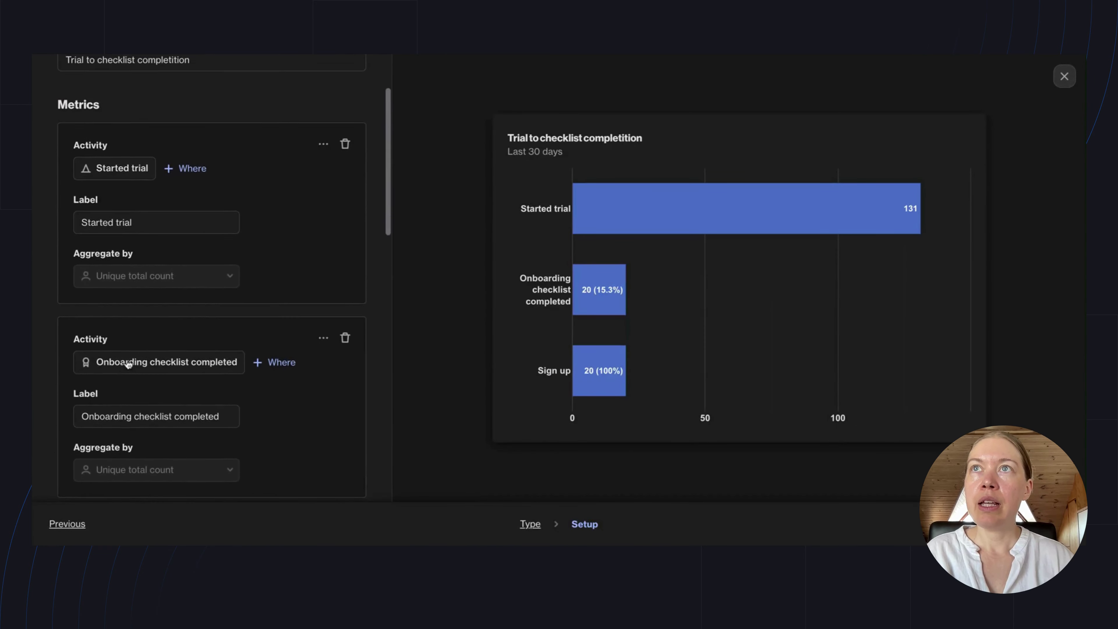
click(187, 173)
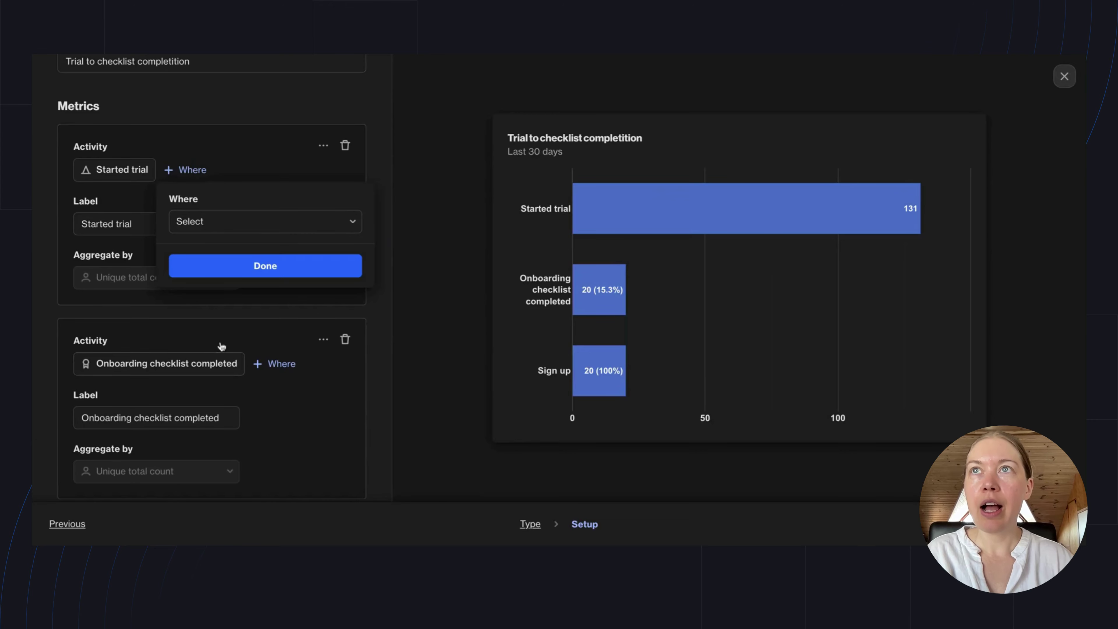
click(220, 222)
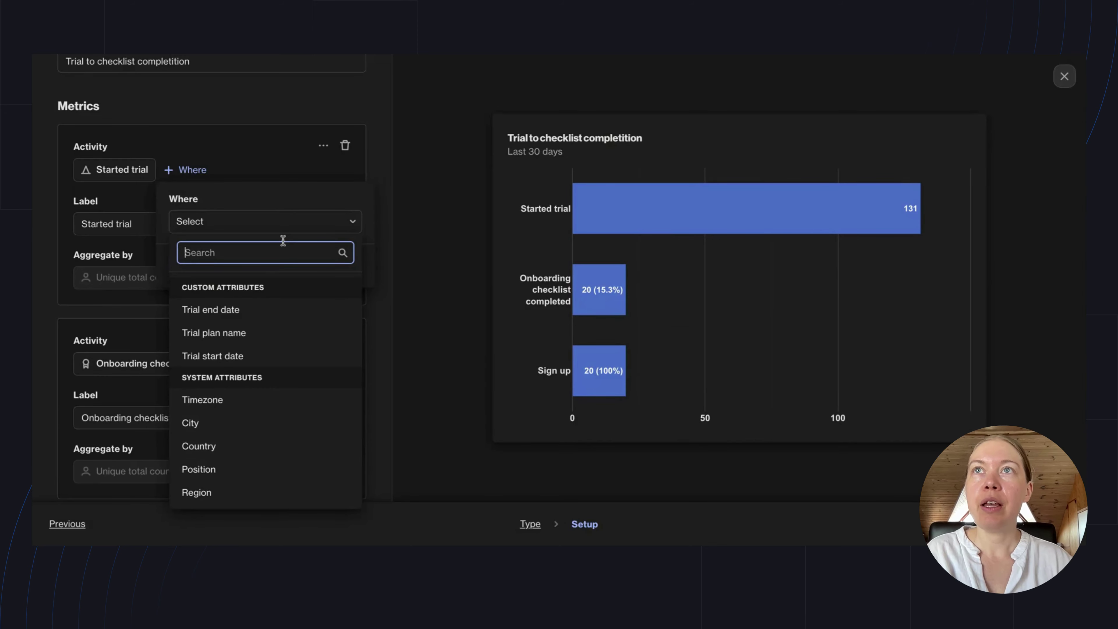
click(287, 178)
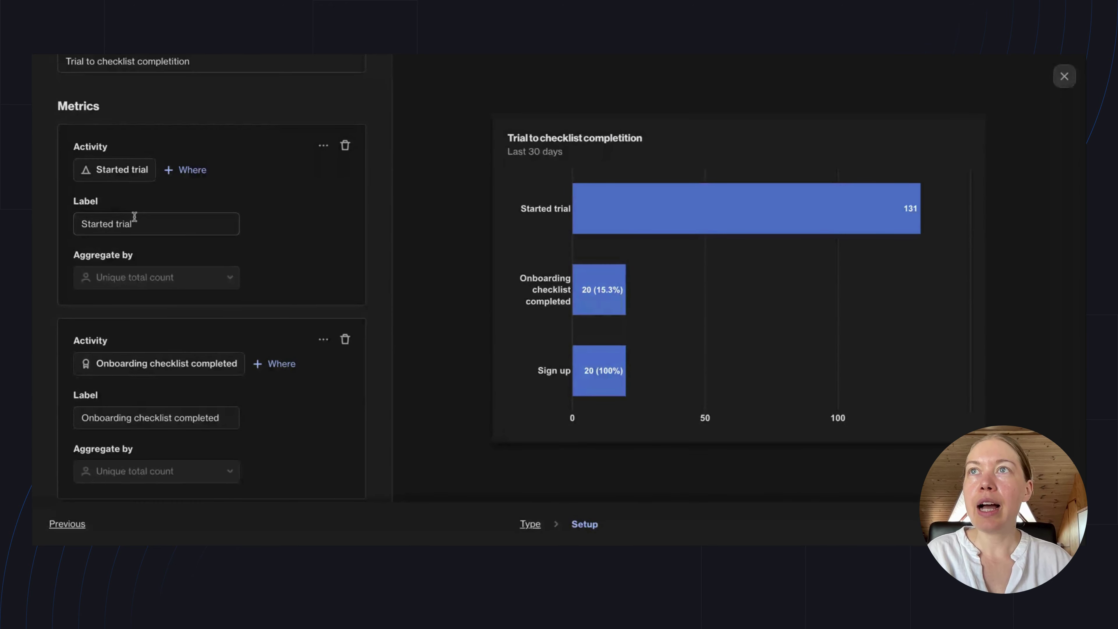
Relabel the Onboarding checklist completed step as 'Checklist completed'
scroll(107, 349, down, 1)
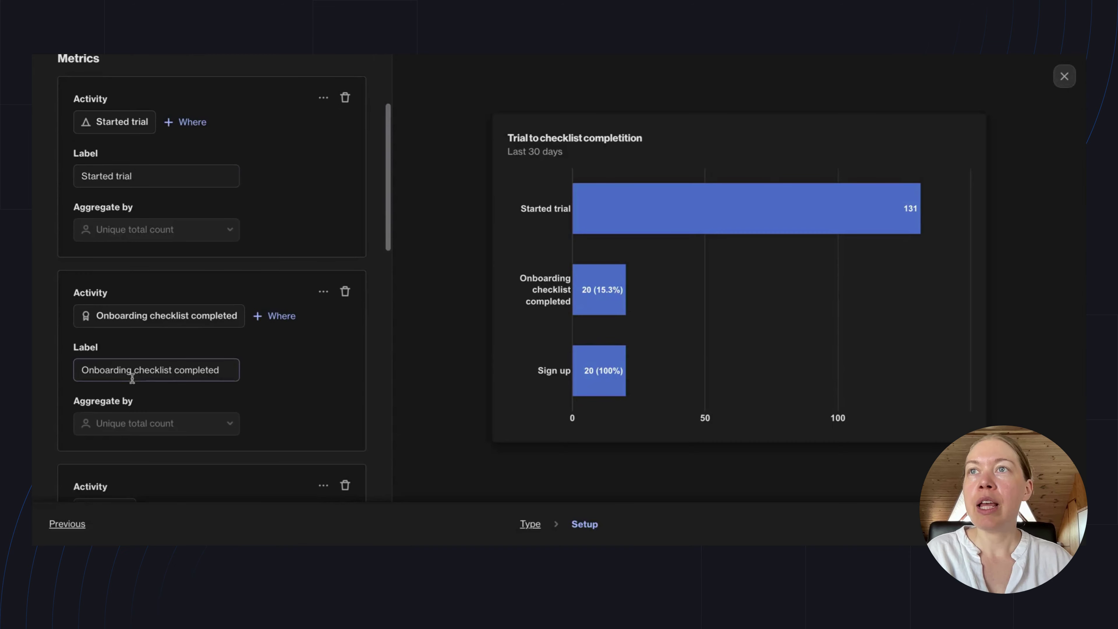
drag(140, 370, 70, 374)
text(C)
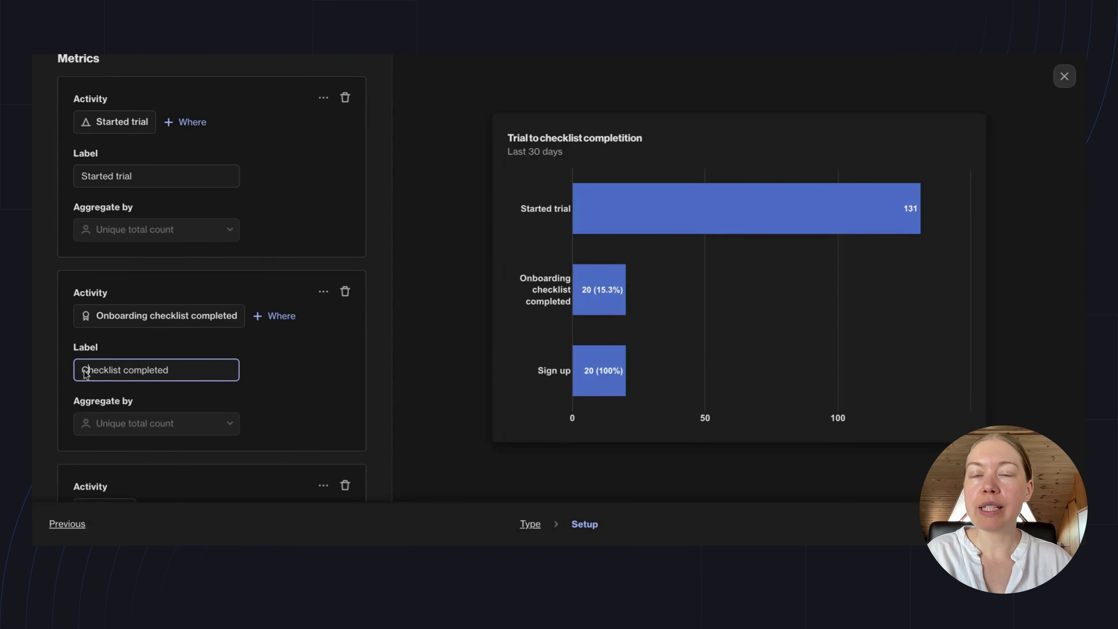
scroll(107, 418, down, 2)
scroll(107, 420, down, 6)
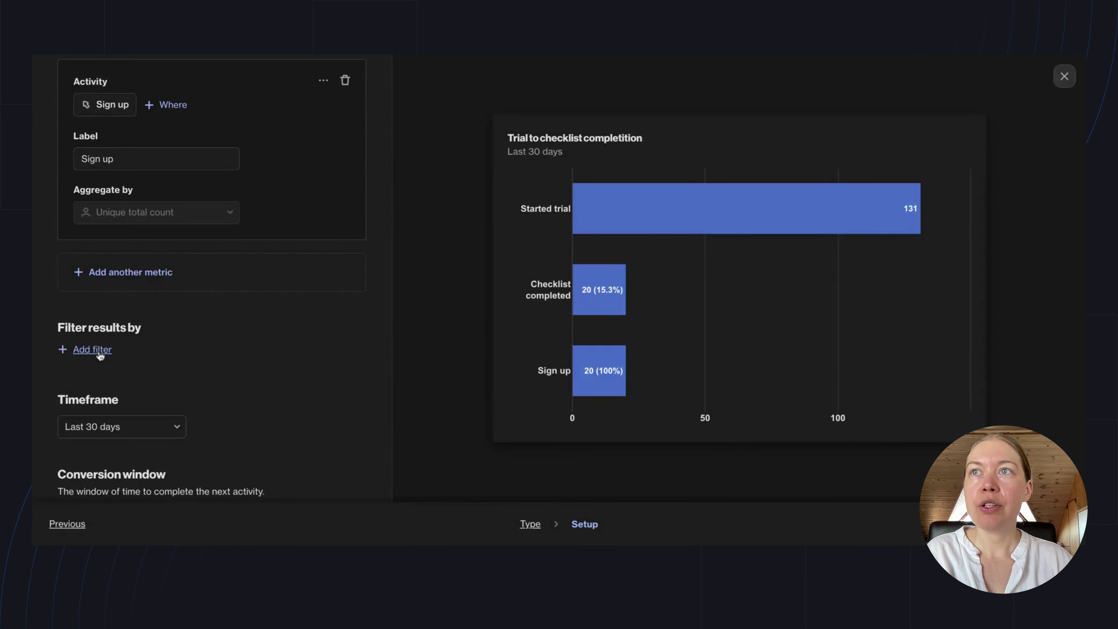
Add a results filter requiring the Spam field to have no value
click(98, 349)
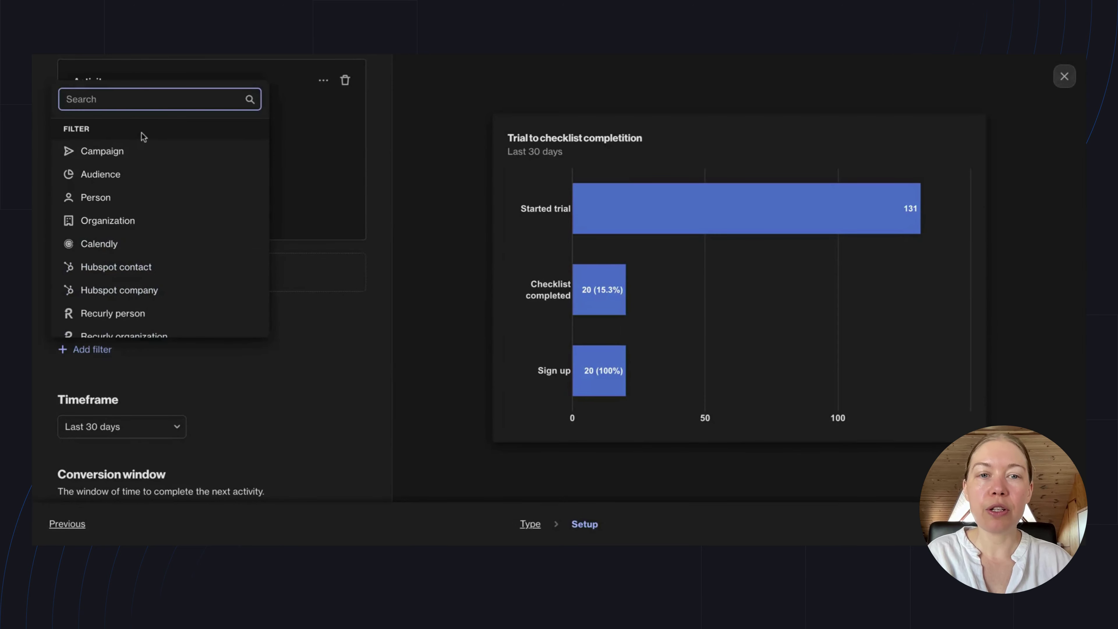
text(spam)
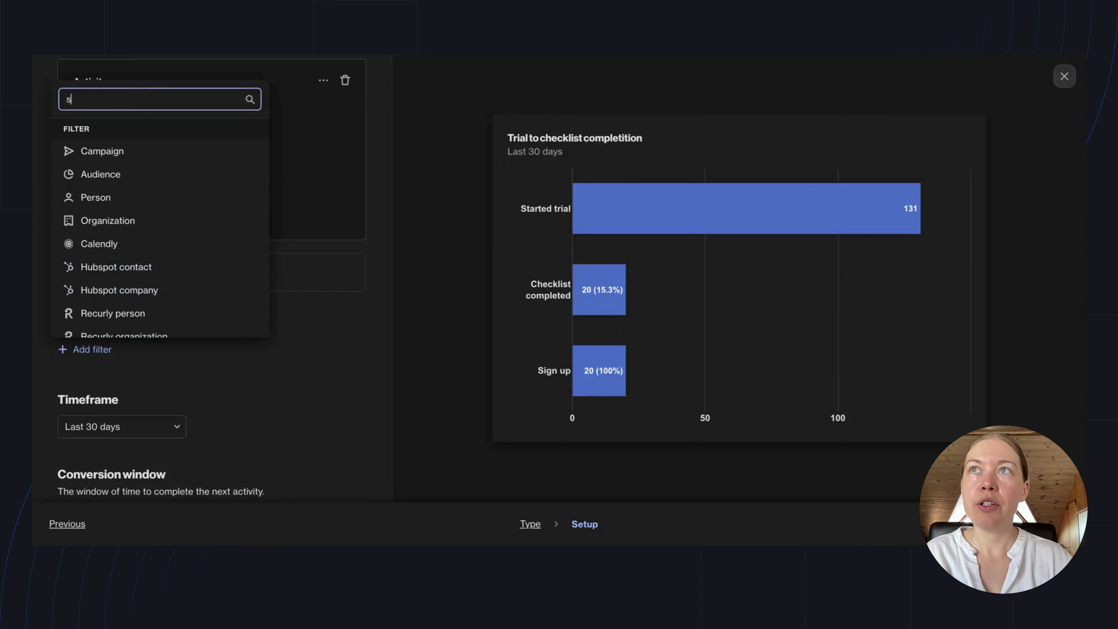
click(143, 198)
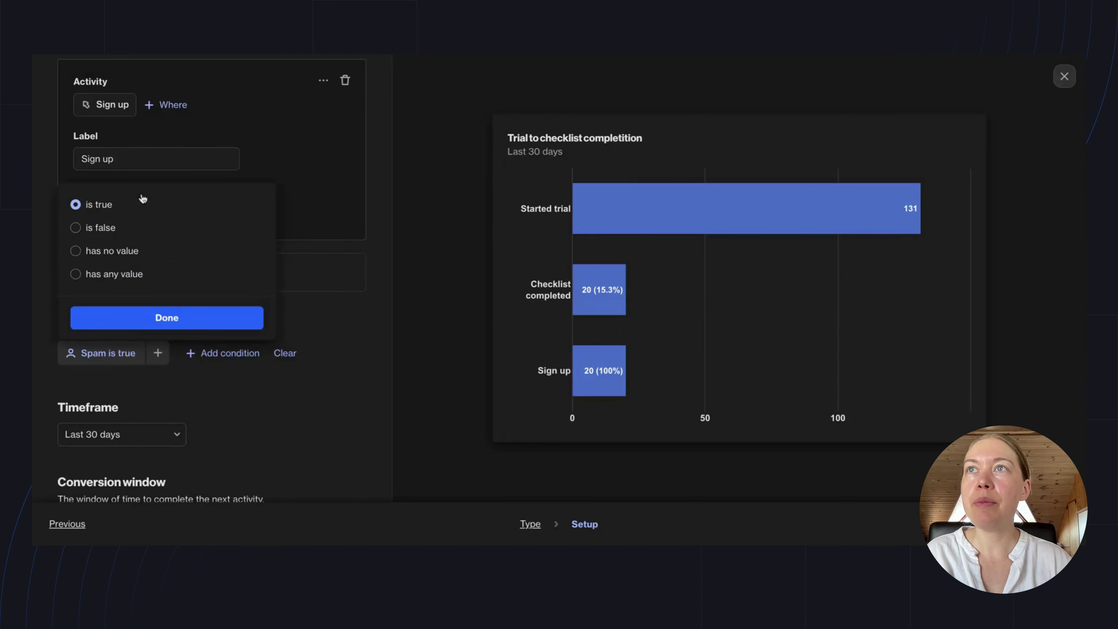
click(112, 250)
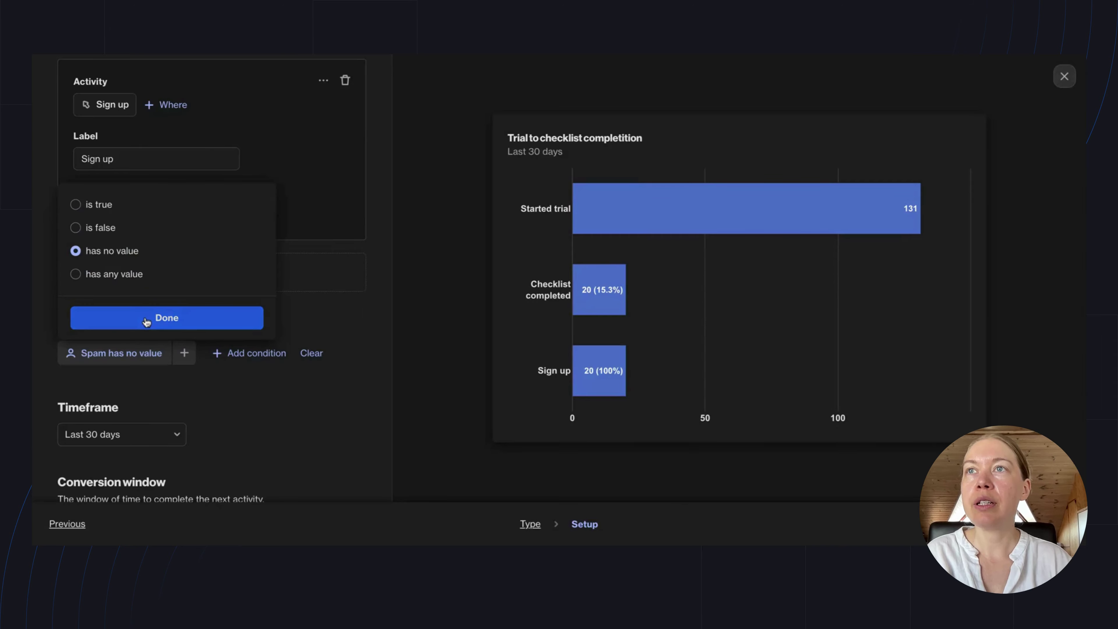
click(176, 321)
Add a second condition 'Spam is false' and join the two conditions with OR
click(184, 354)
text(spam)
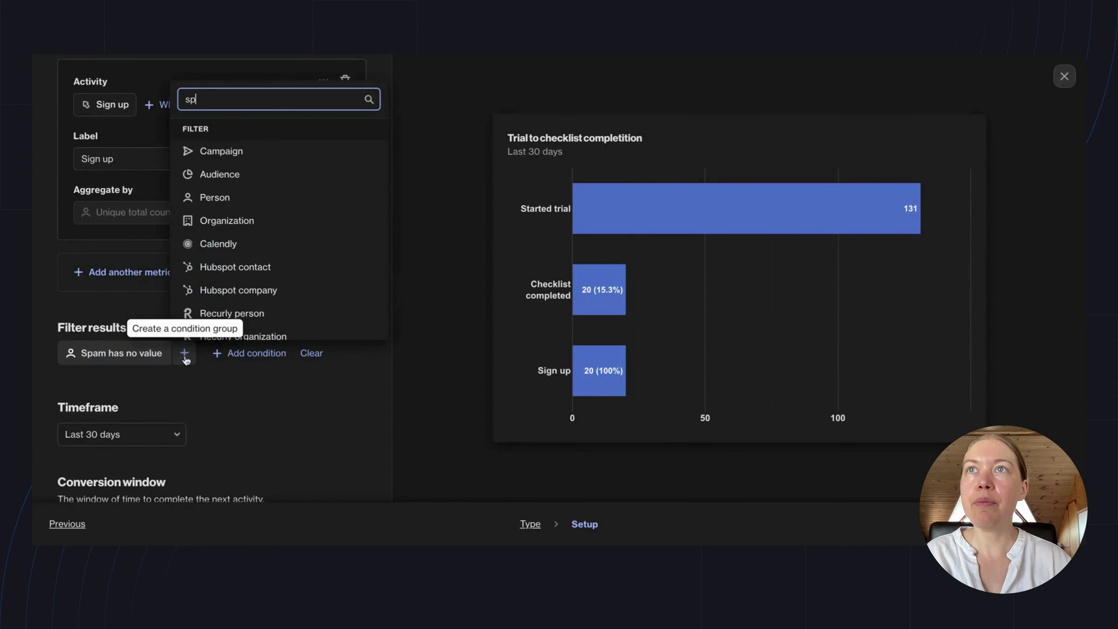
click(194, 198)
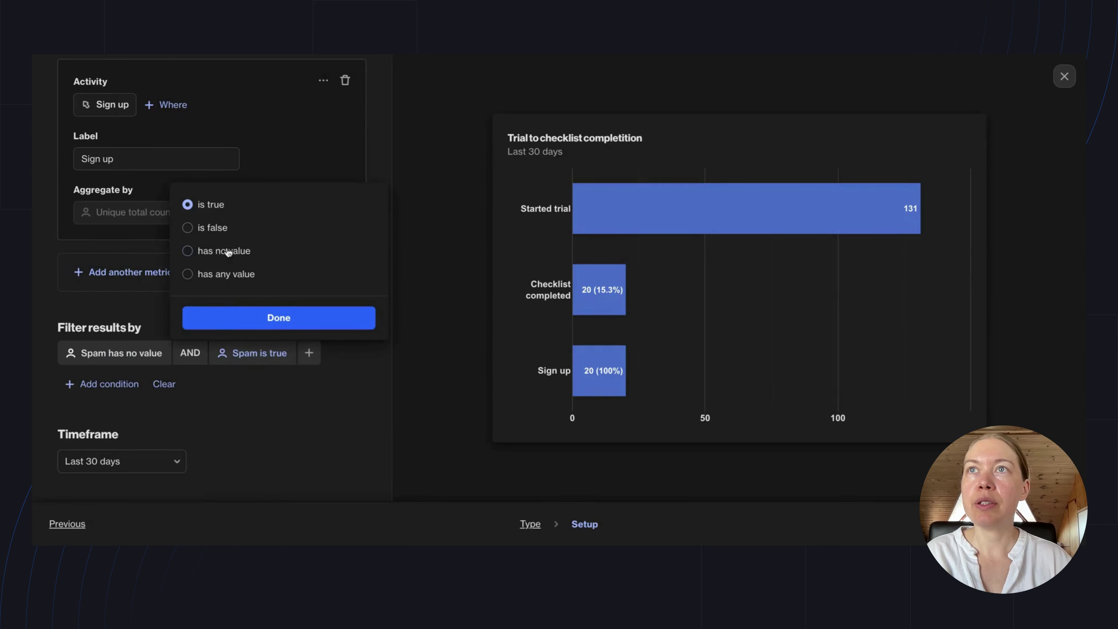
click(209, 227)
click(196, 354)
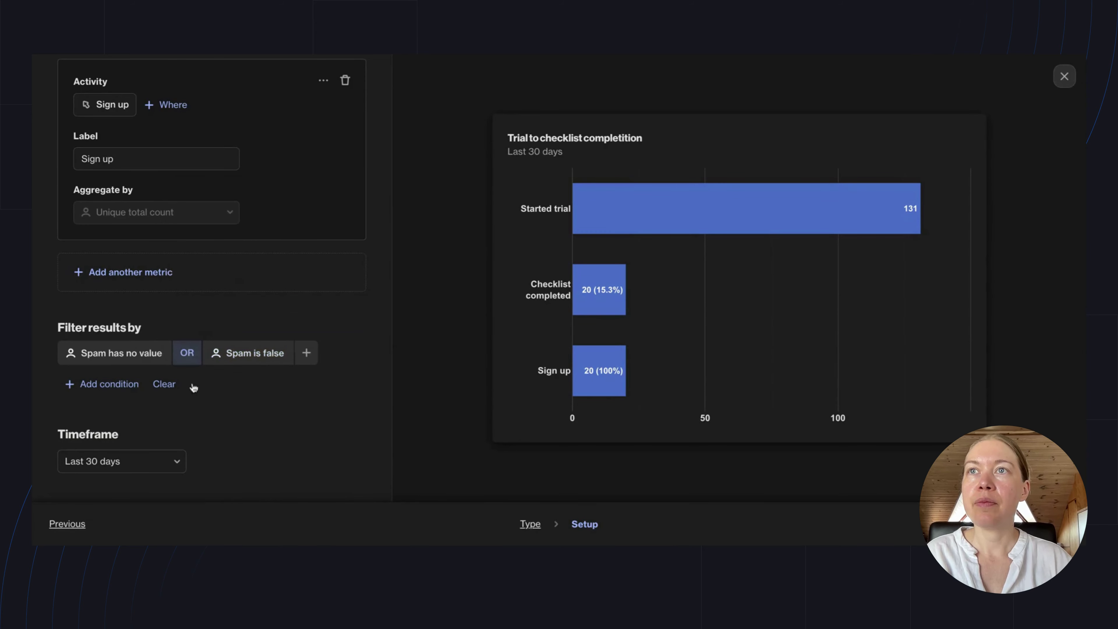
scroll(194, 390, down, 3)
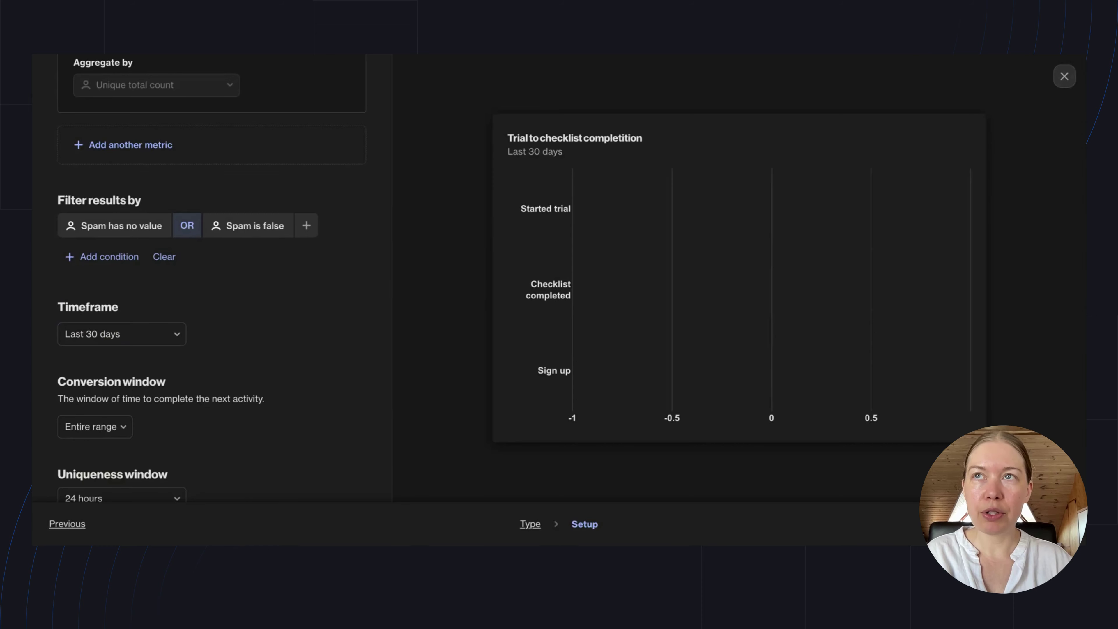
Pick 30 days in the Conversion window dropdown, restoring the 131, 20, 20 preview
scroll(212, 278, down, 3)
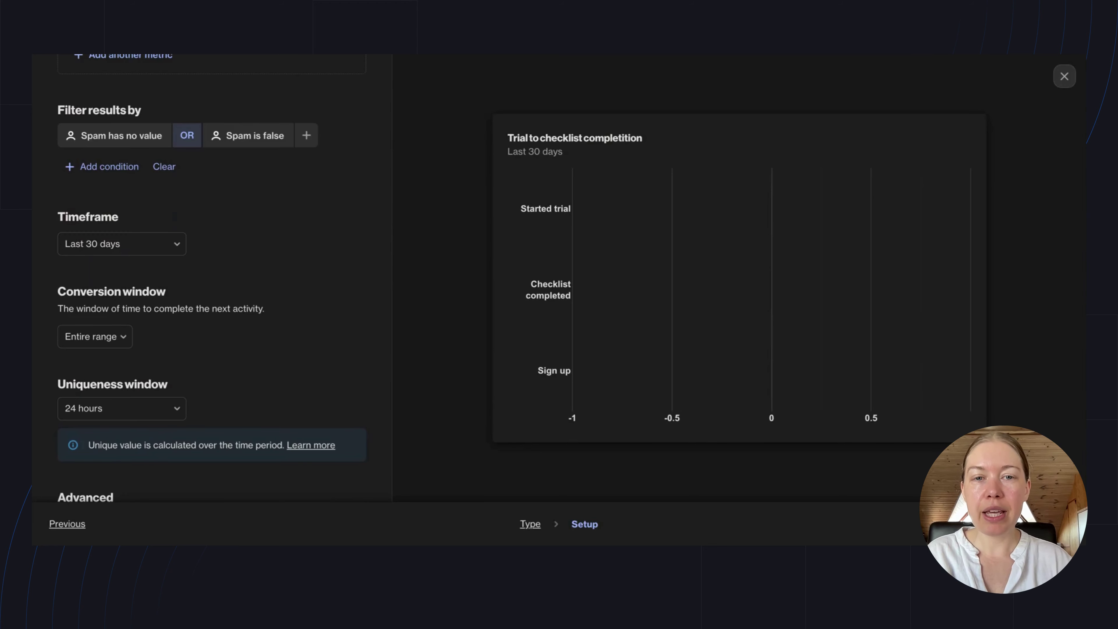
click(107, 346)
click(98, 390)
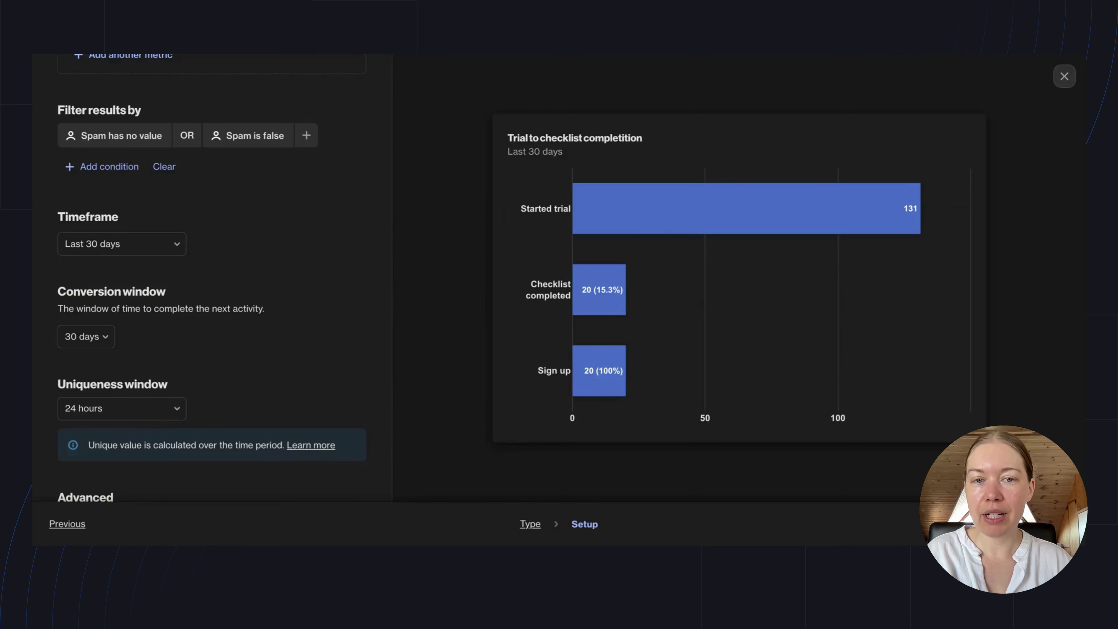
Pick 30 days in the Uniqueness window dropdown, leaving the preview at 131, 20, 20
scroll(90, 383, down, 3)
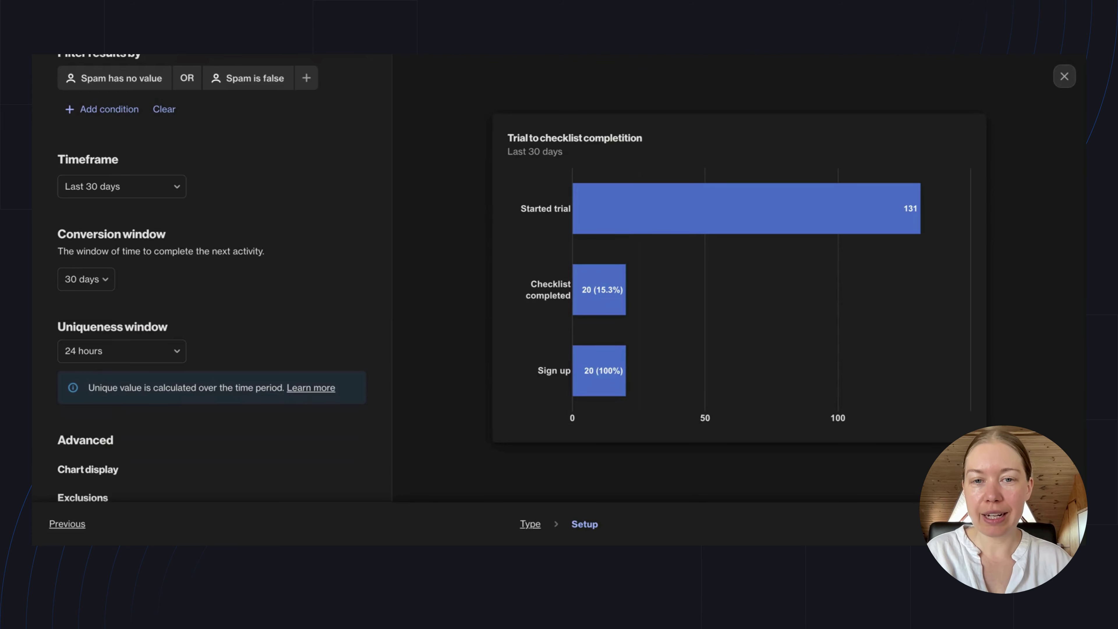
click(105, 355)
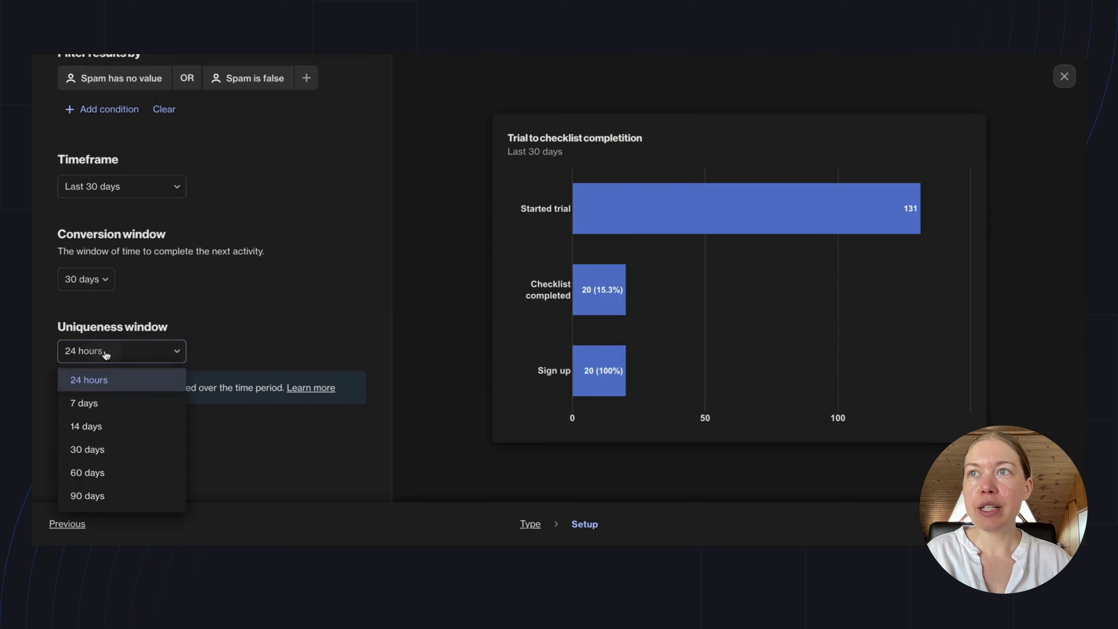
click(89, 454)
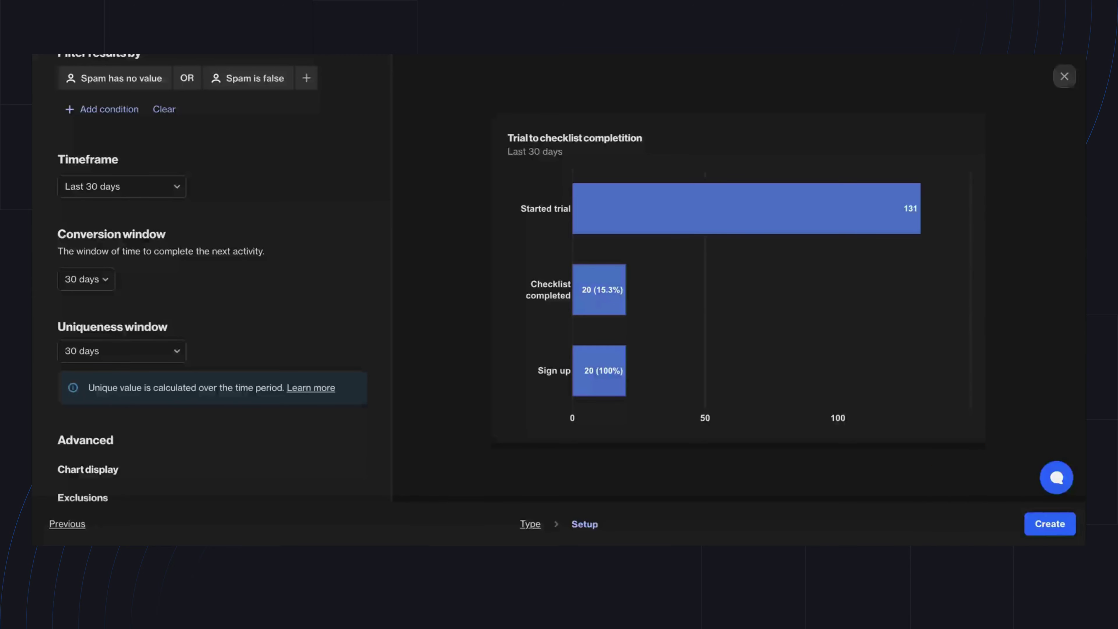
Check the Pin to dashboard list without pinning, then view the contacts behind a funnel bar
scroll(223, 277, down, 3)
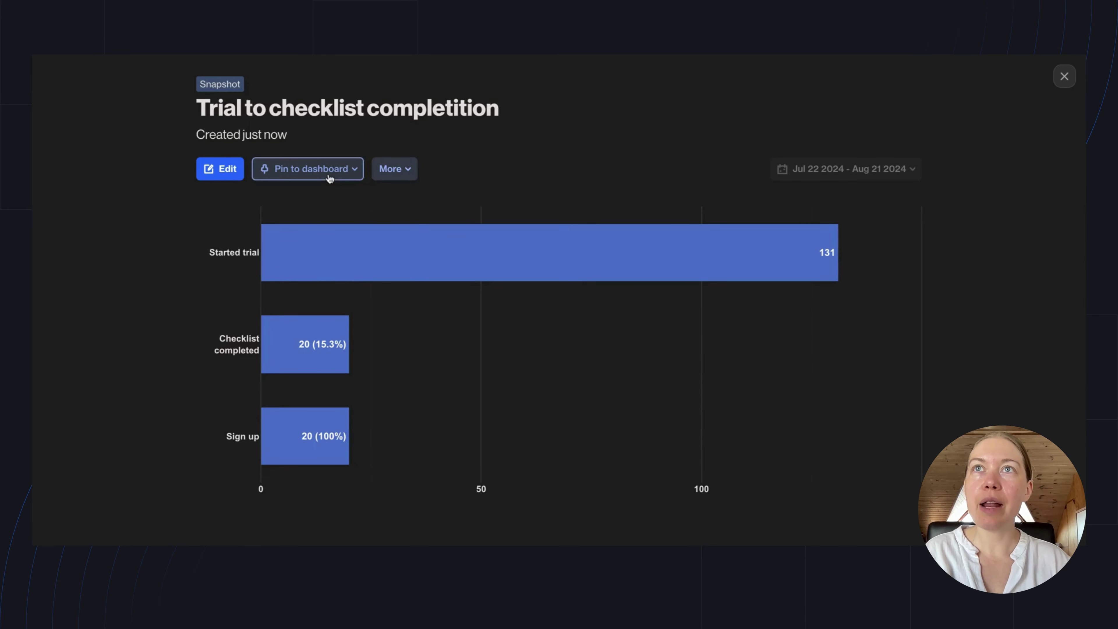
click(329, 178)
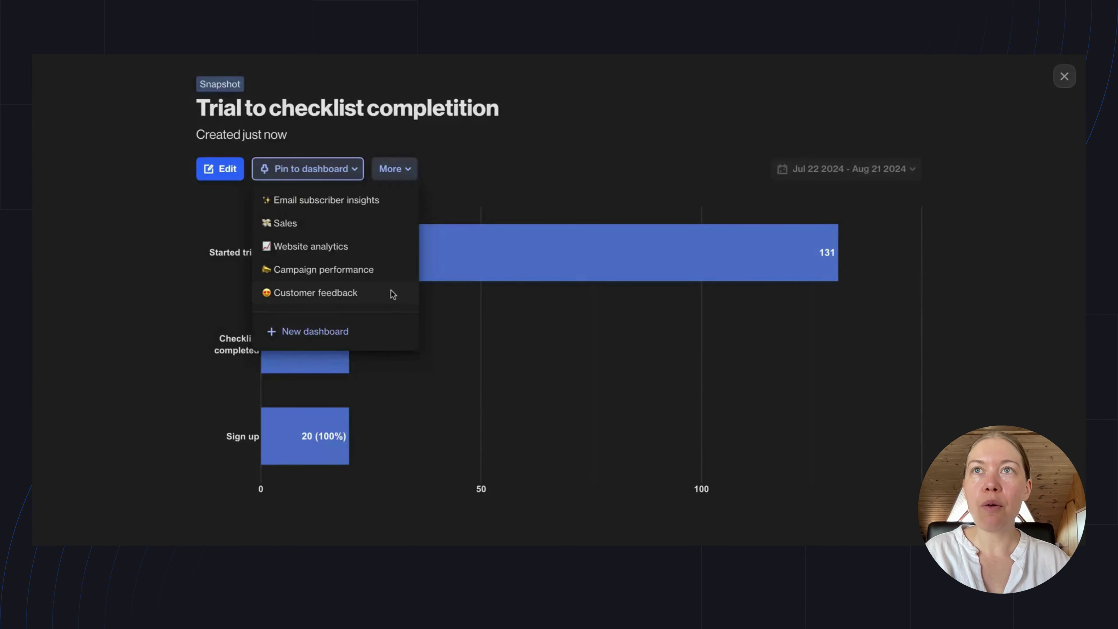
click(568, 201)
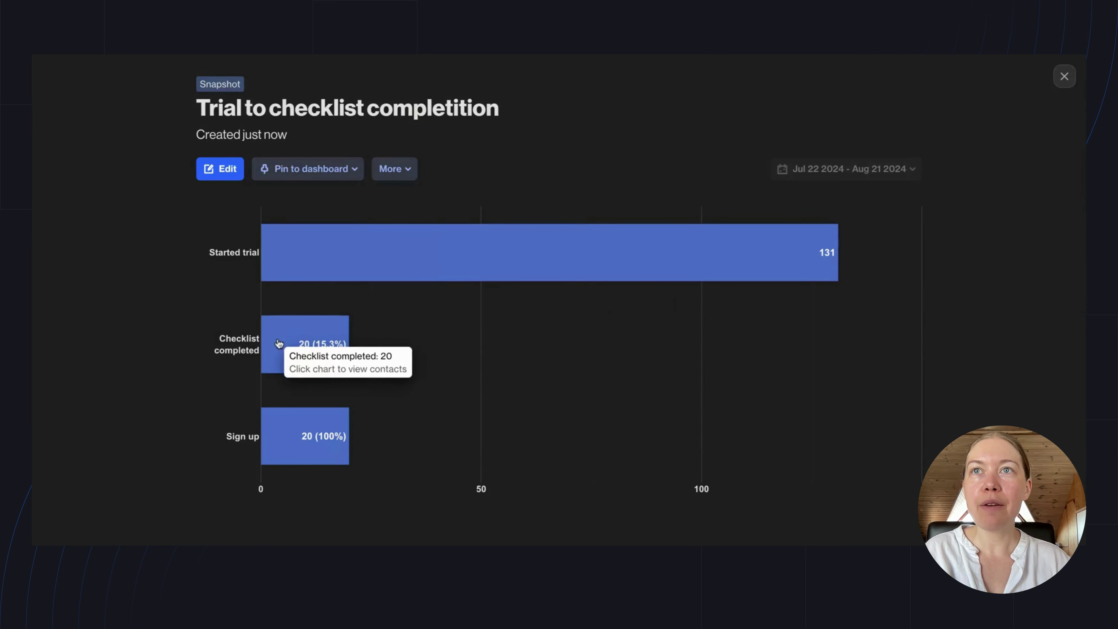
click(298, 423)
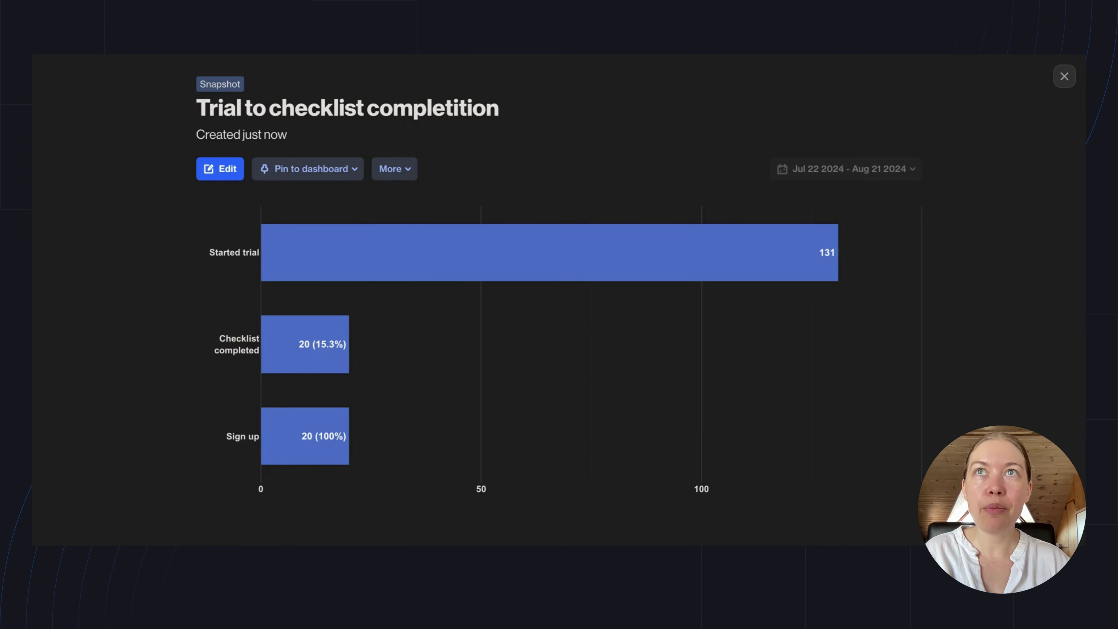
Choose Switch to dynamic from the More menu and confirm the switch
click(397, 174)
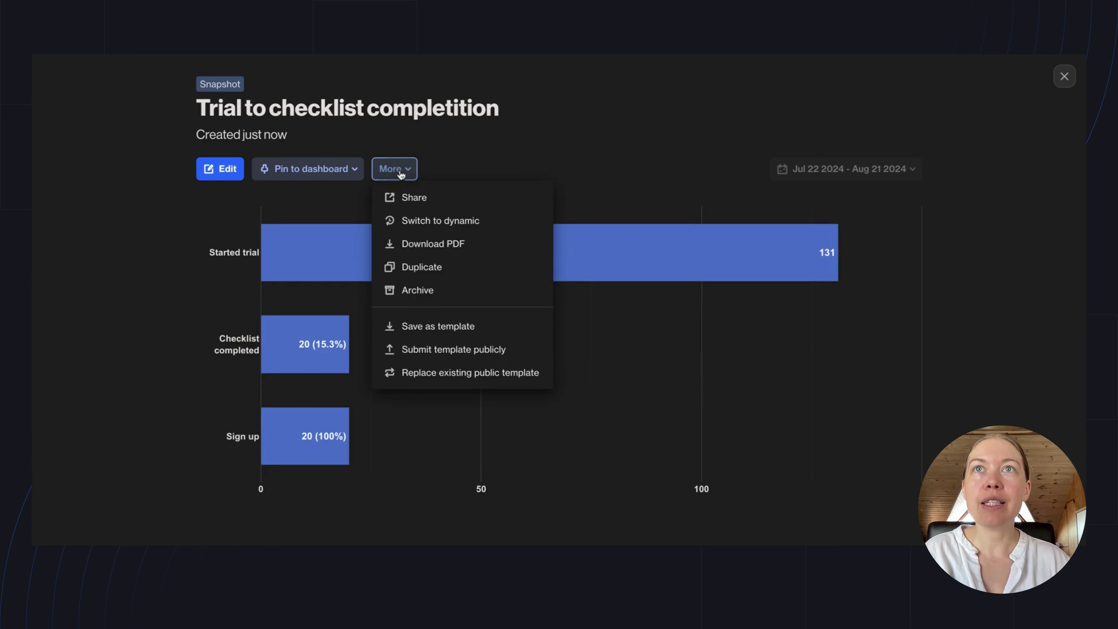
click(416, 221)
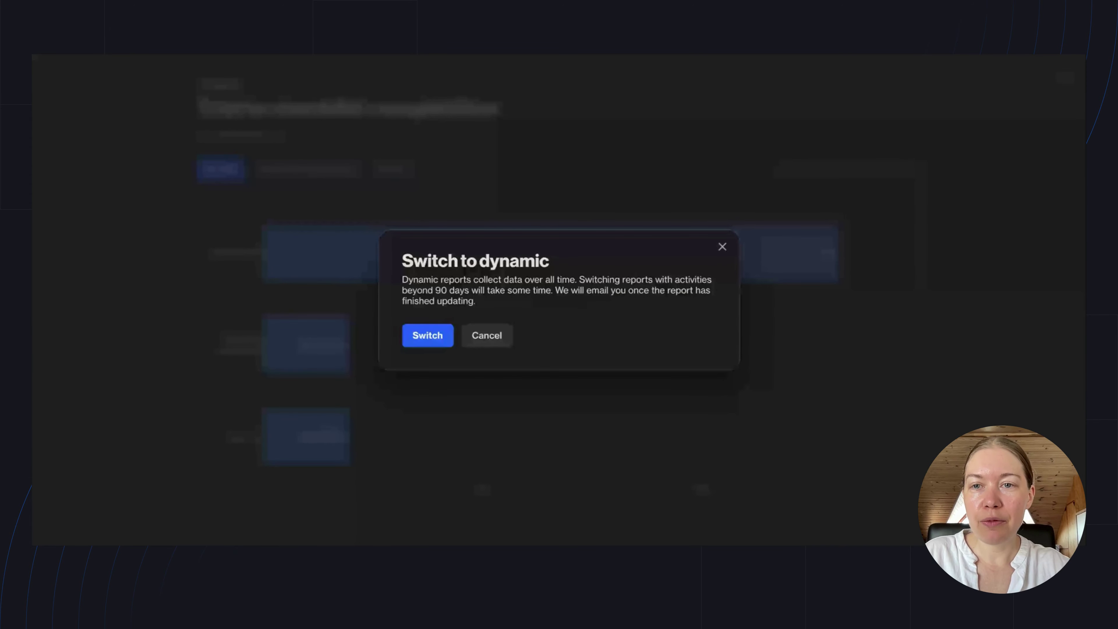
click(425, 336)
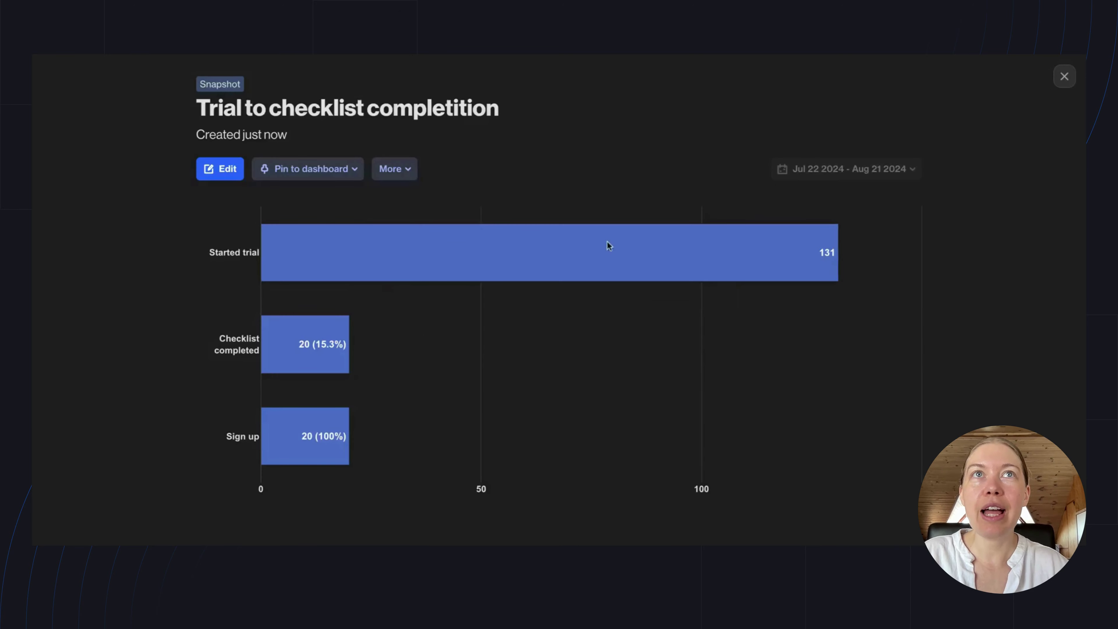